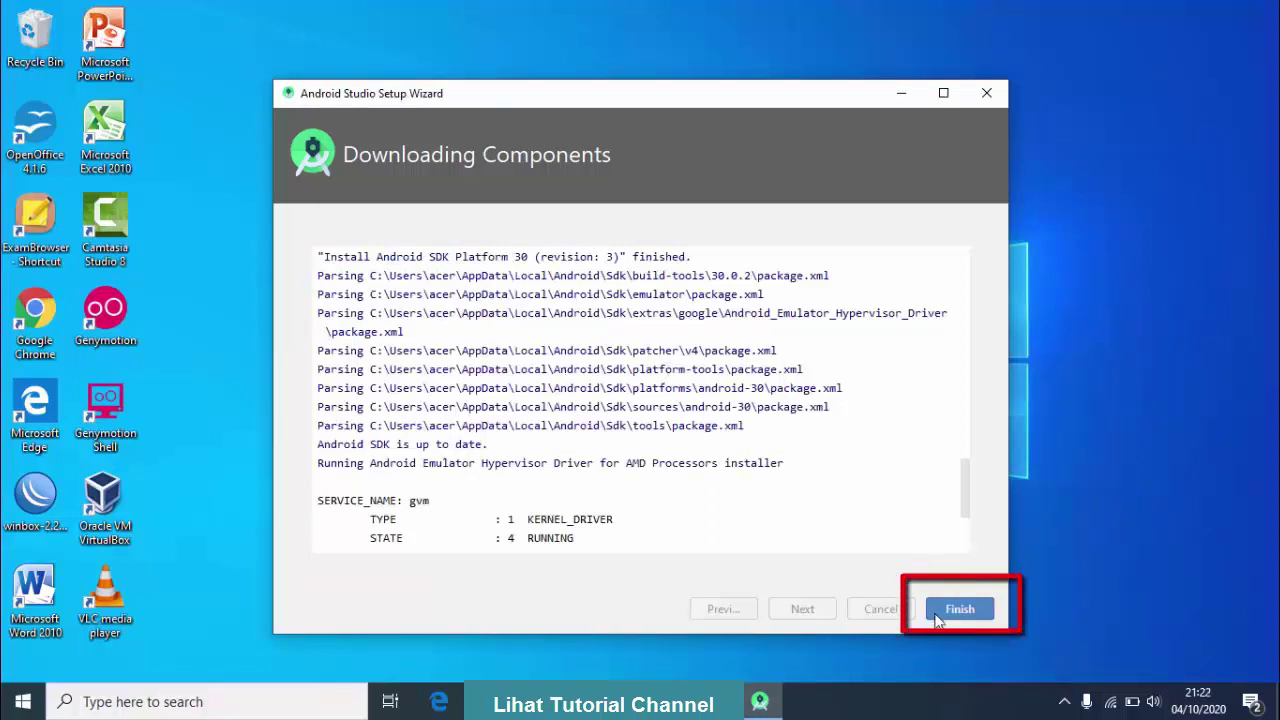
Close the completed setup wizard and start a new project from the Bottom Navigation Activity template.
{"action": "left_click", "coordinate": [942, 619]}
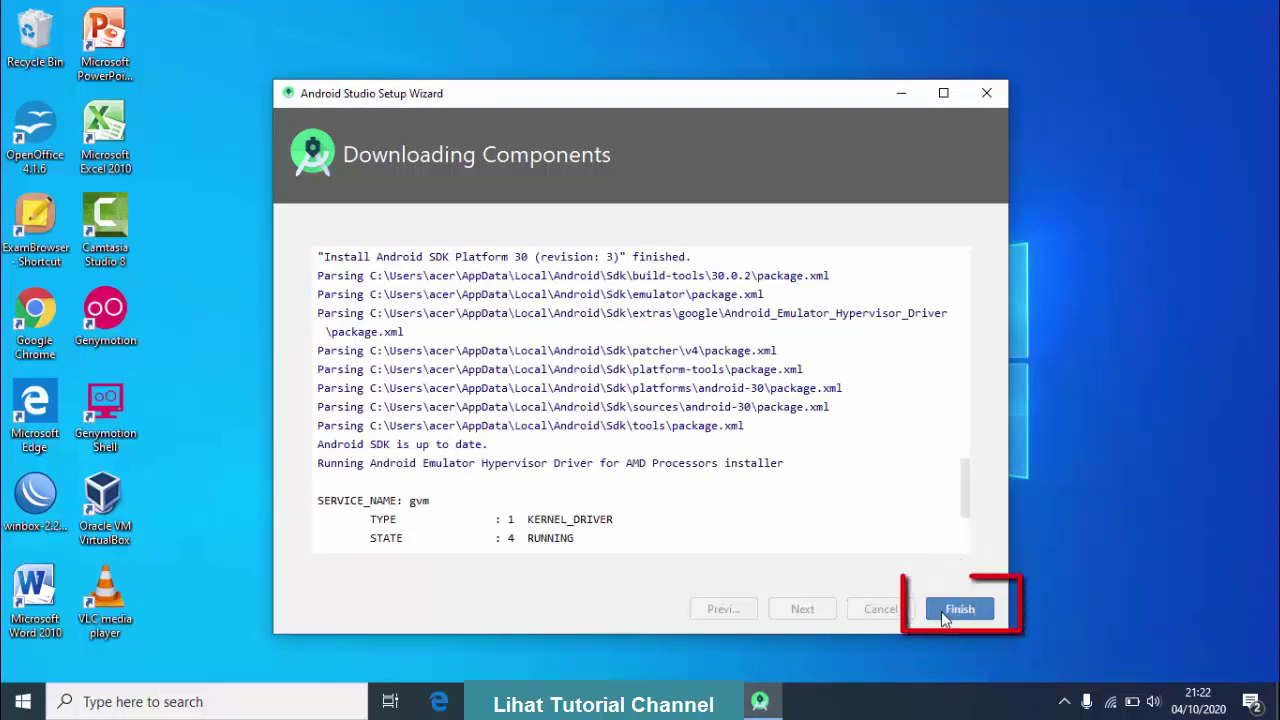
{"action": "left_click", "coordinate": [942, 619]}
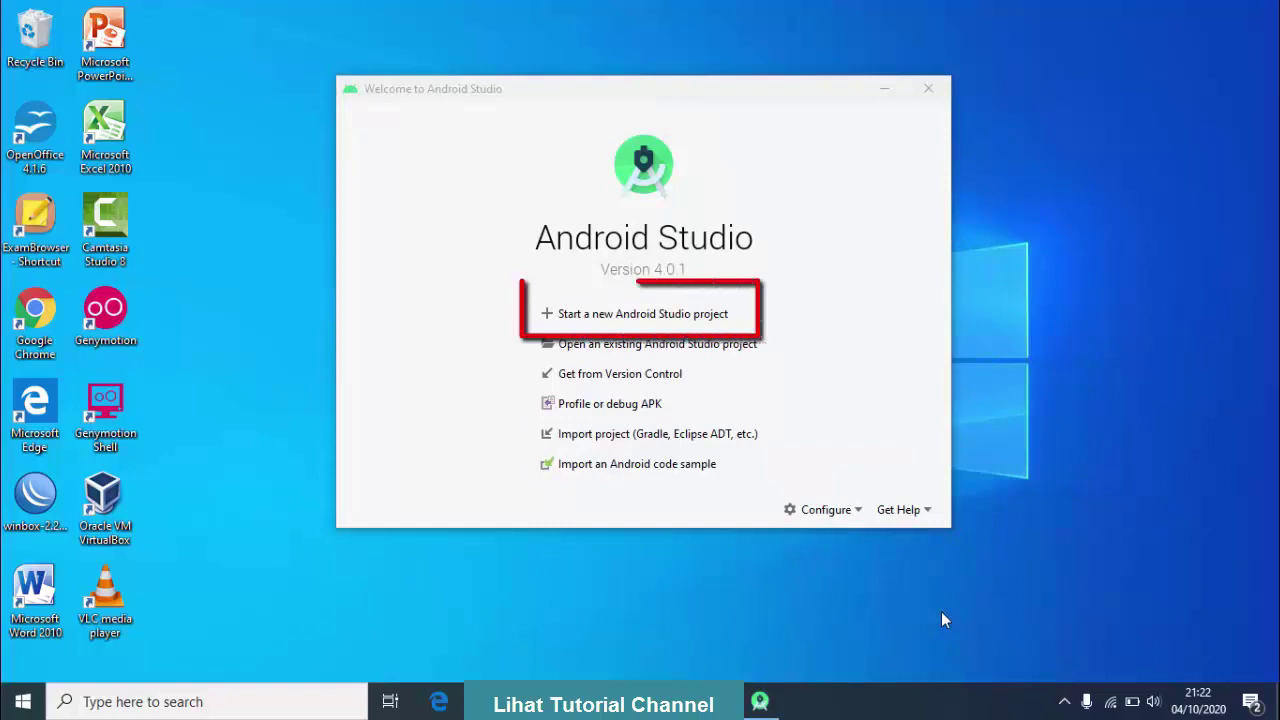
{"action": "left_click", "coordinate": [713, 320]}
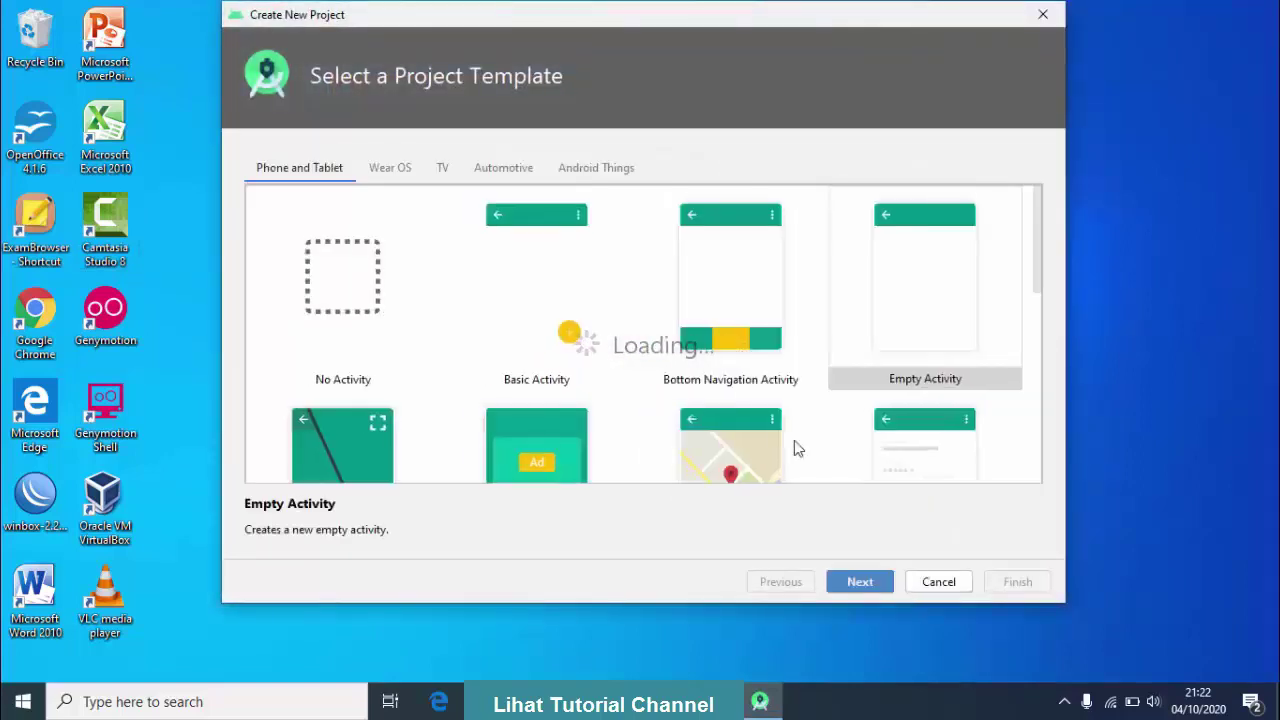
{"action": "left_click", "coordinate": [743, 297]}
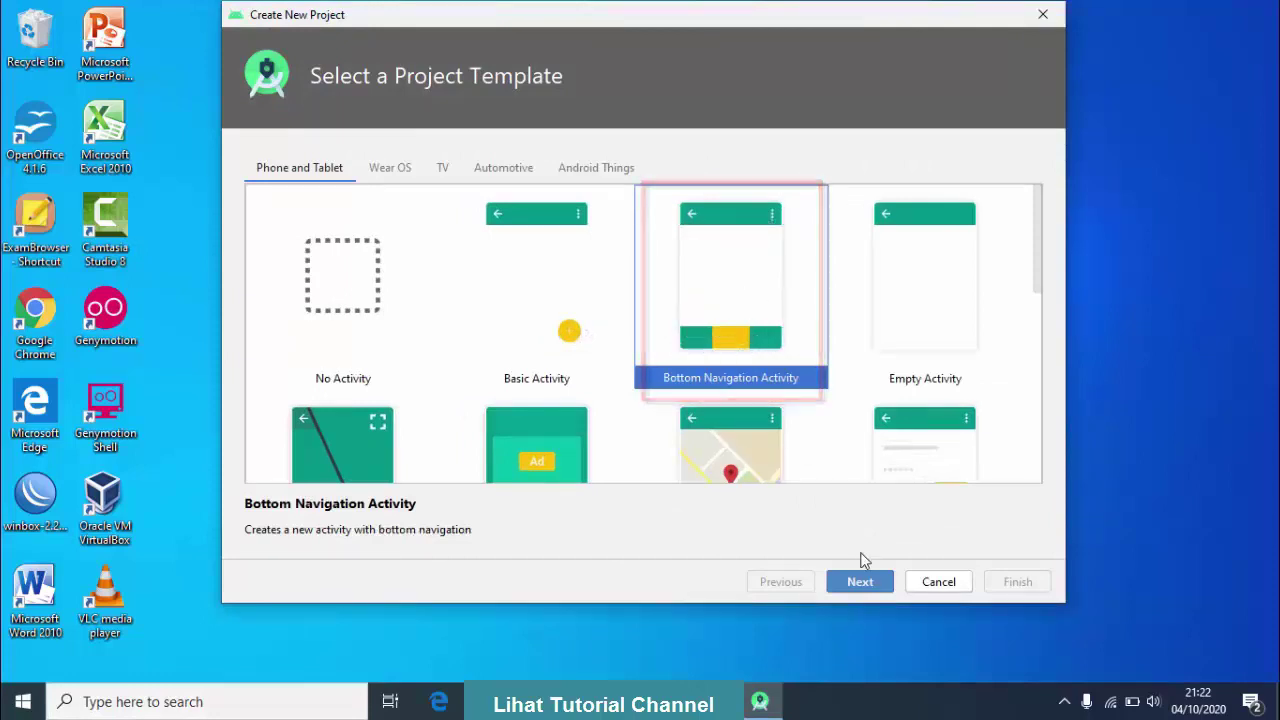
{"action": "left_click", "coordinate": [860, 582]}
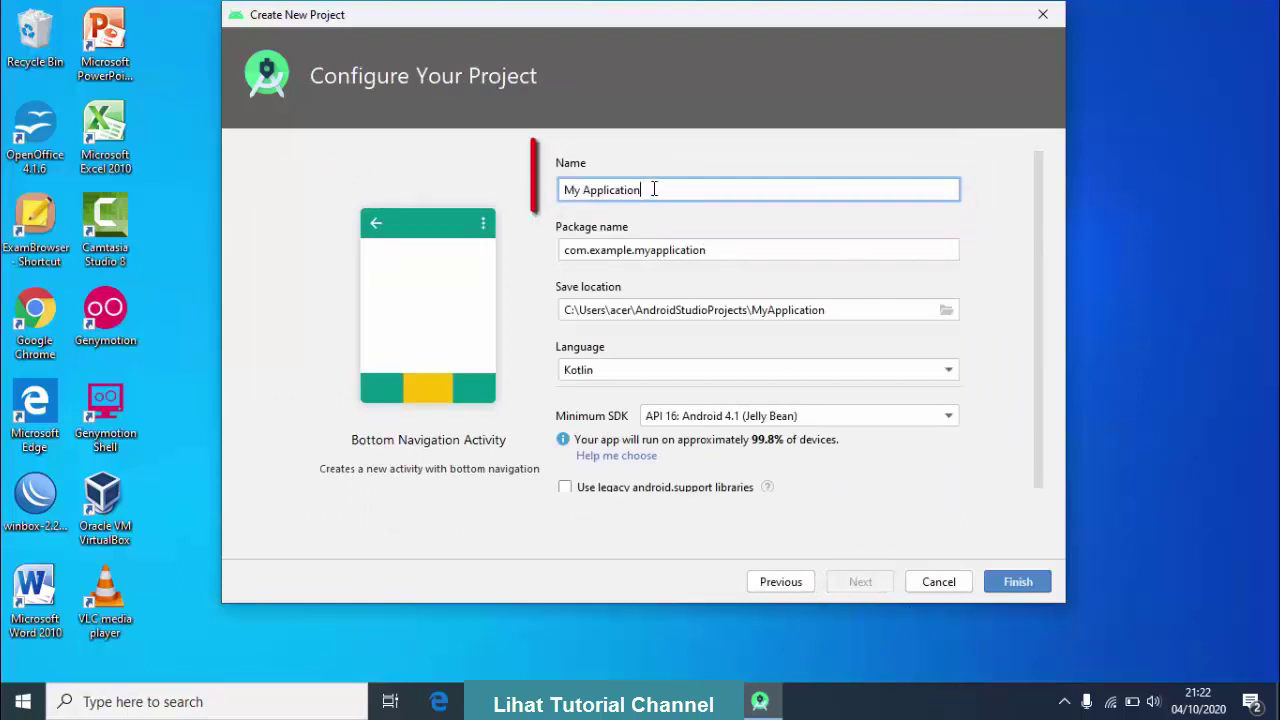
Name the new project Program_Pertama_Saya.
{"action": "left_click_drag", "start_coordinate": [650, 190], "coordinate": [556, 190]}
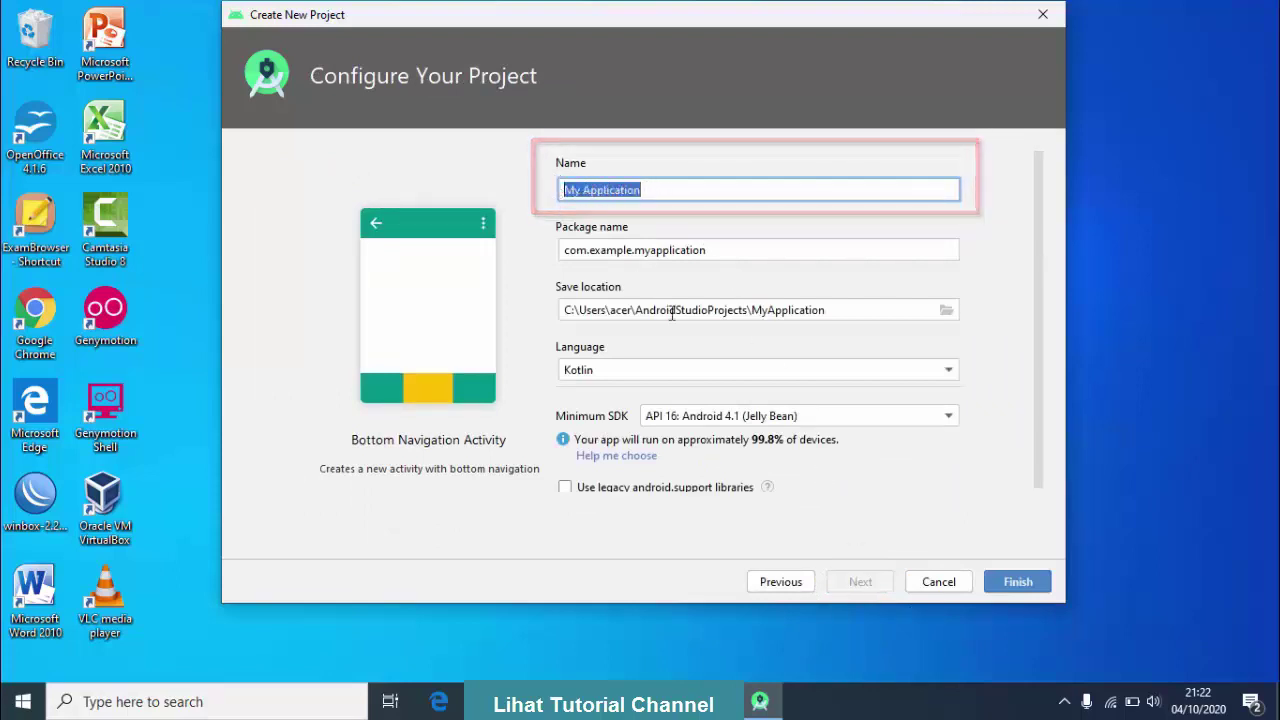
{"action": "type", "text": "Program"}
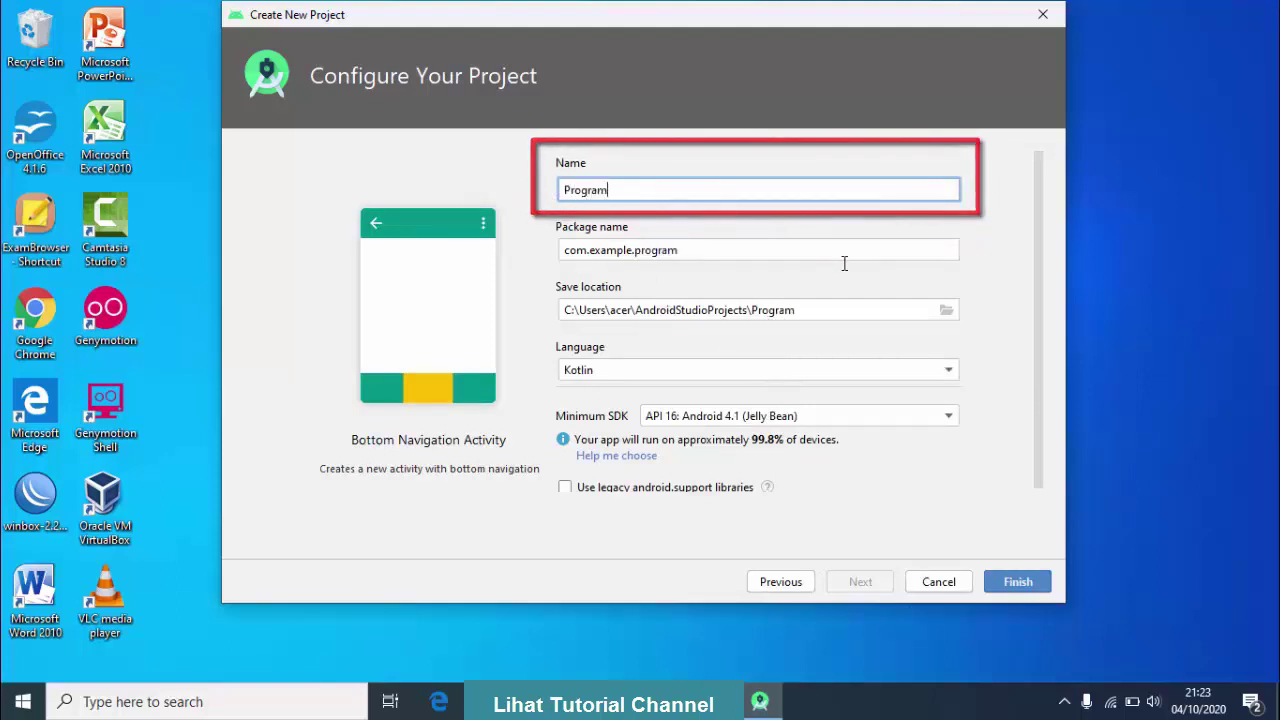
{"action": "type", "text": "_Per"}
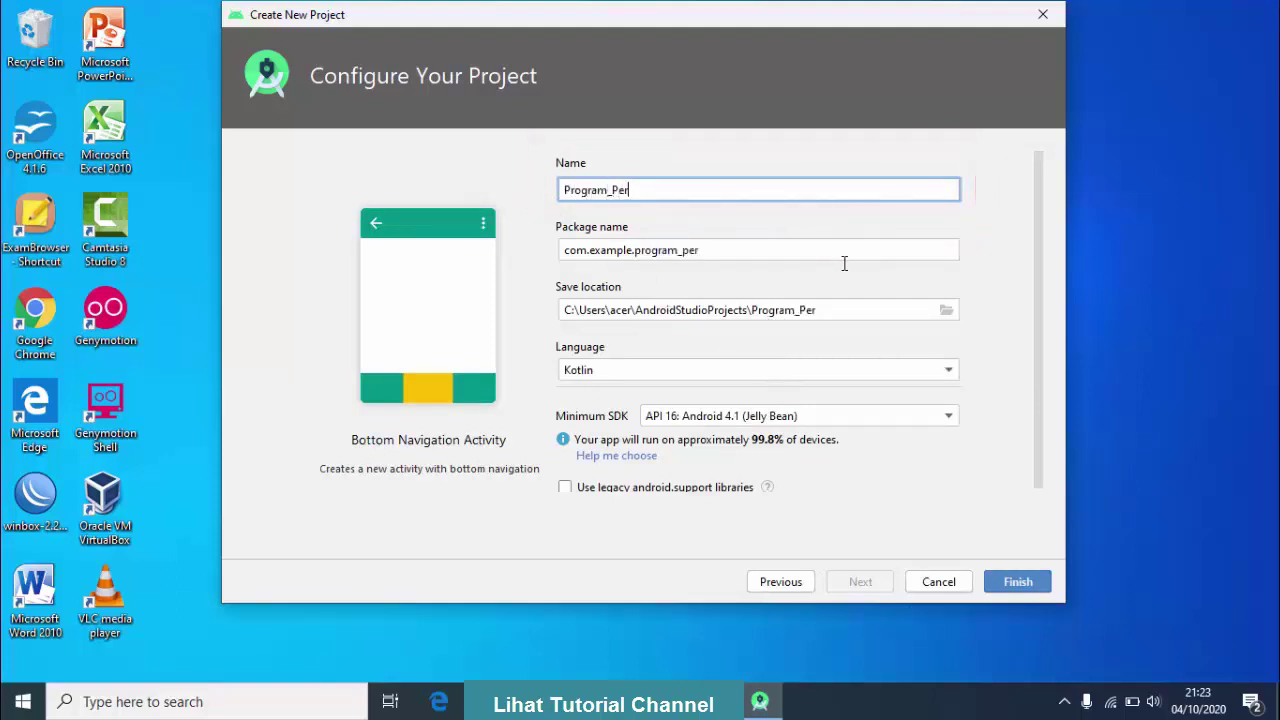
{"action": "type", "text": "tama_Saya"}
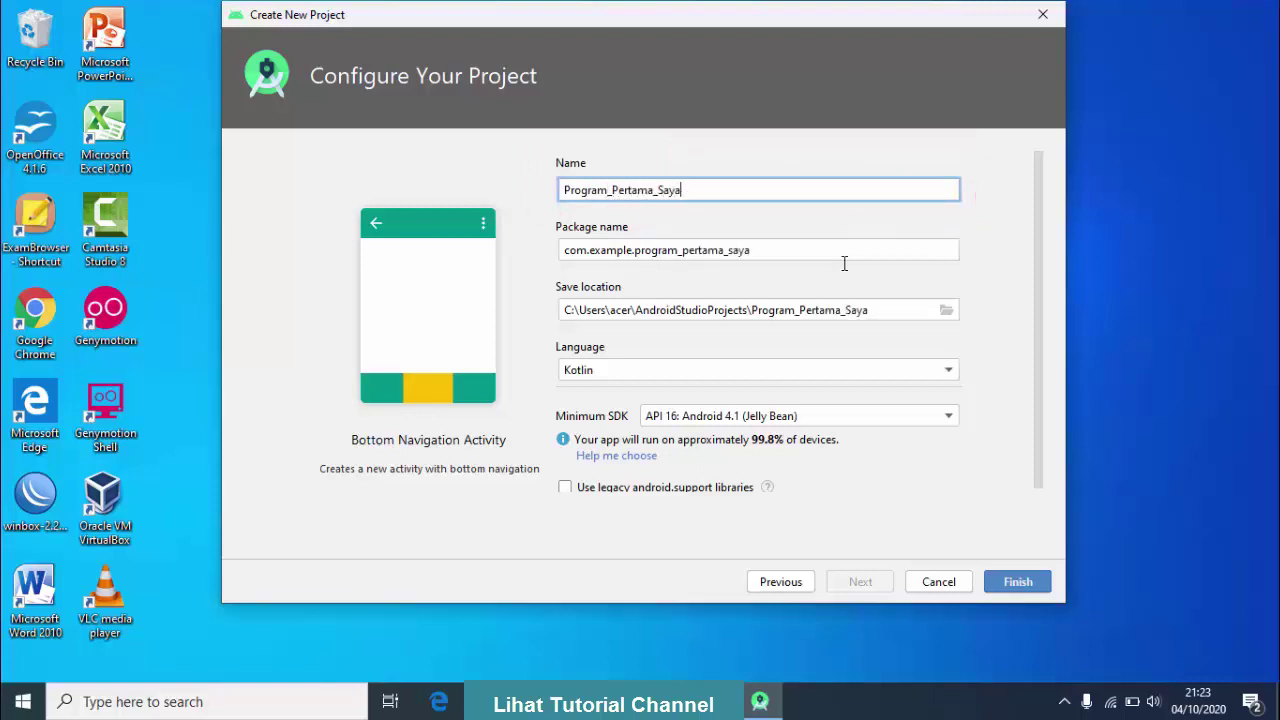
{"action": "left_click", "coordinate": [729, 196]}
Set the project's language to Java and its minimum SDK to API 19: Android 4.4 (KitKat).
{"action": "left_click", "coordinate": [947, 377]}
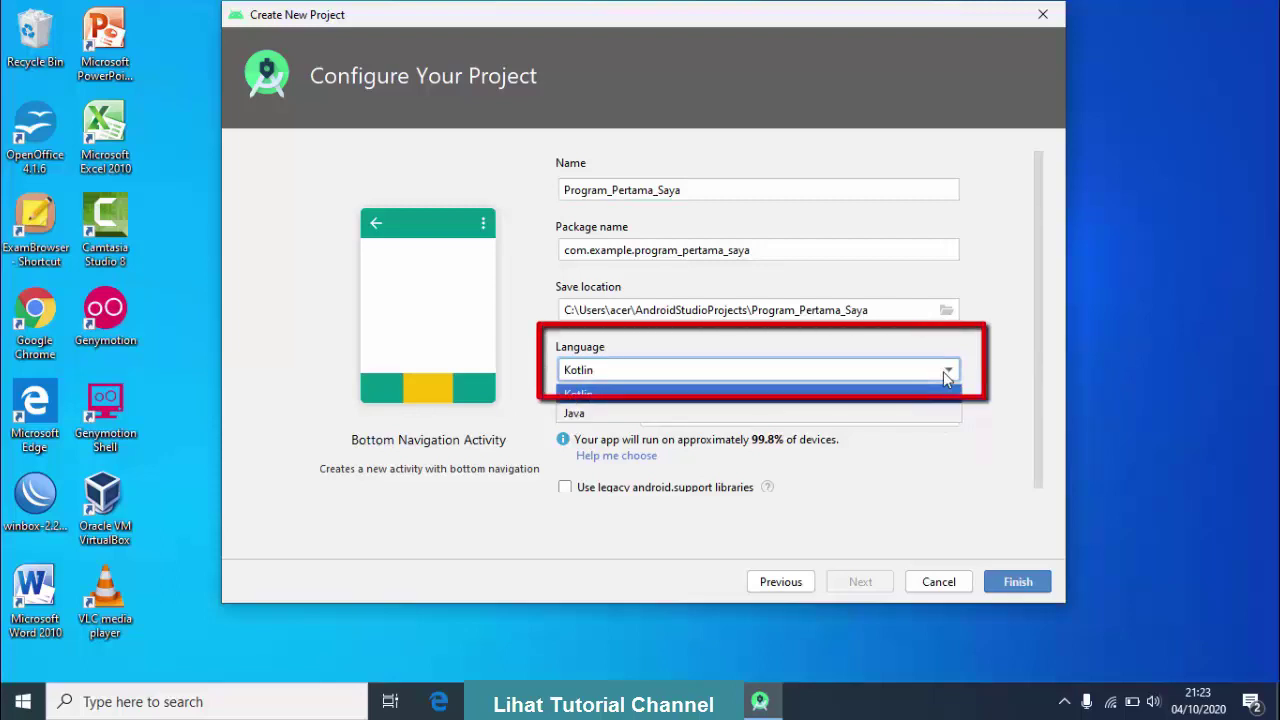
{"action": "left_click", "coordinate": [867, 413]}
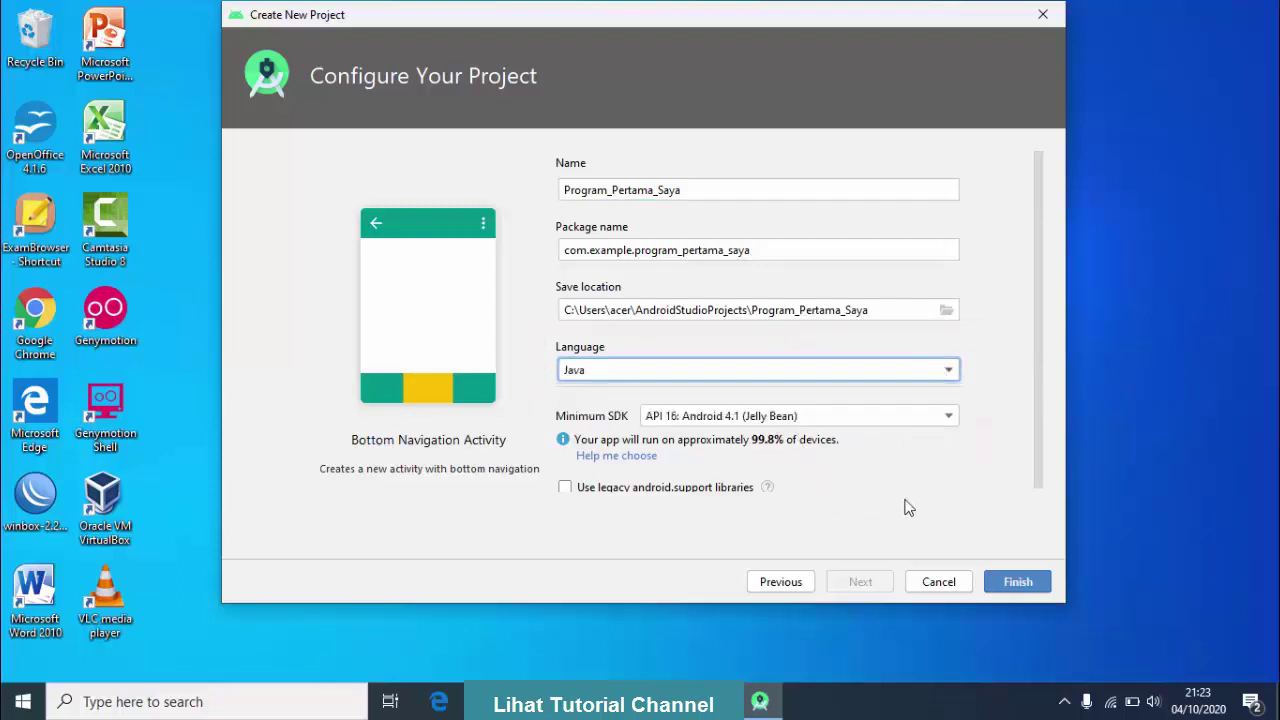
{"action": "left_click", "coordinate": [921, 424]}
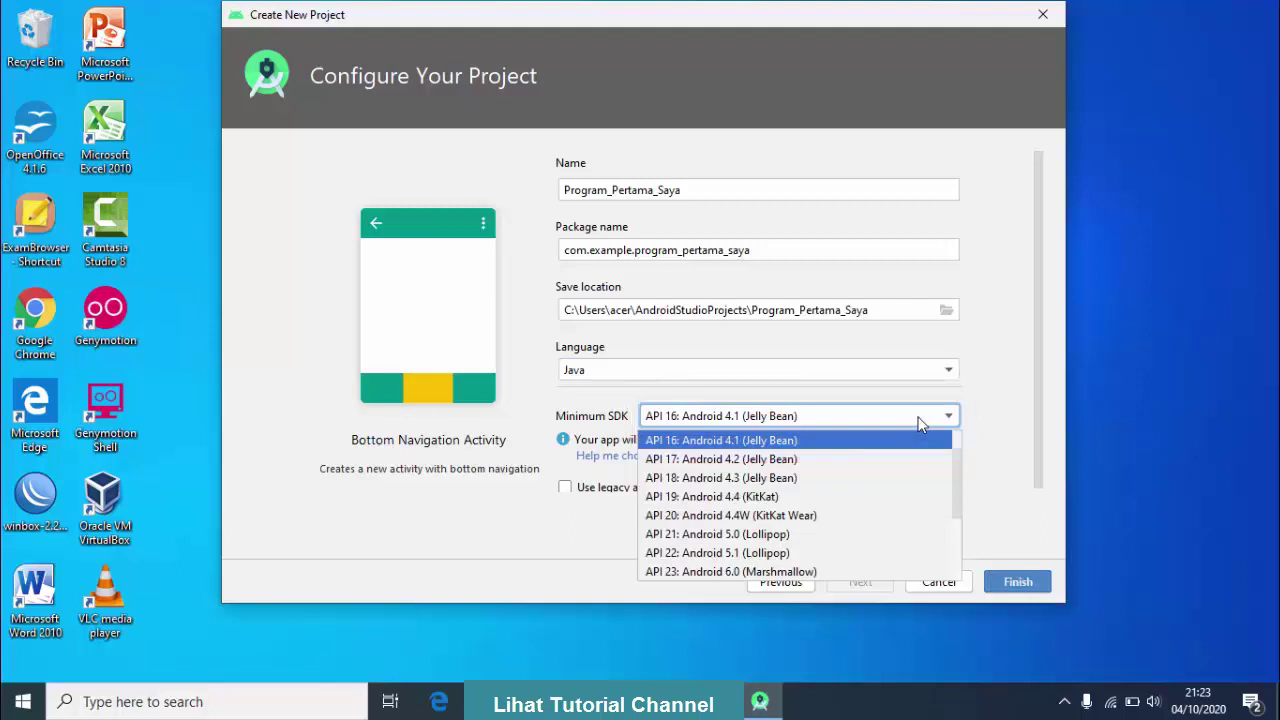
{"action": "left_click", "coordinate": [815, 497]}
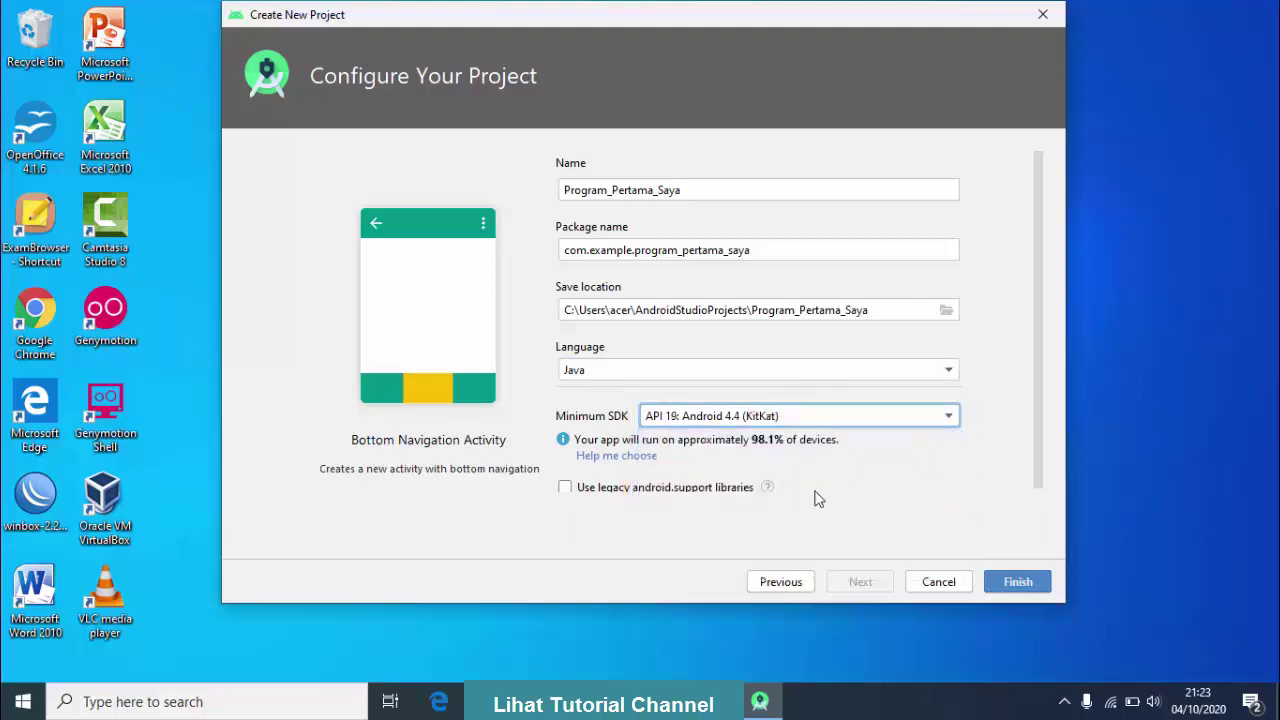
Finish creating the configured project and maximize its window.
{"action": "left_click", "coordinate": [1012, 582]}
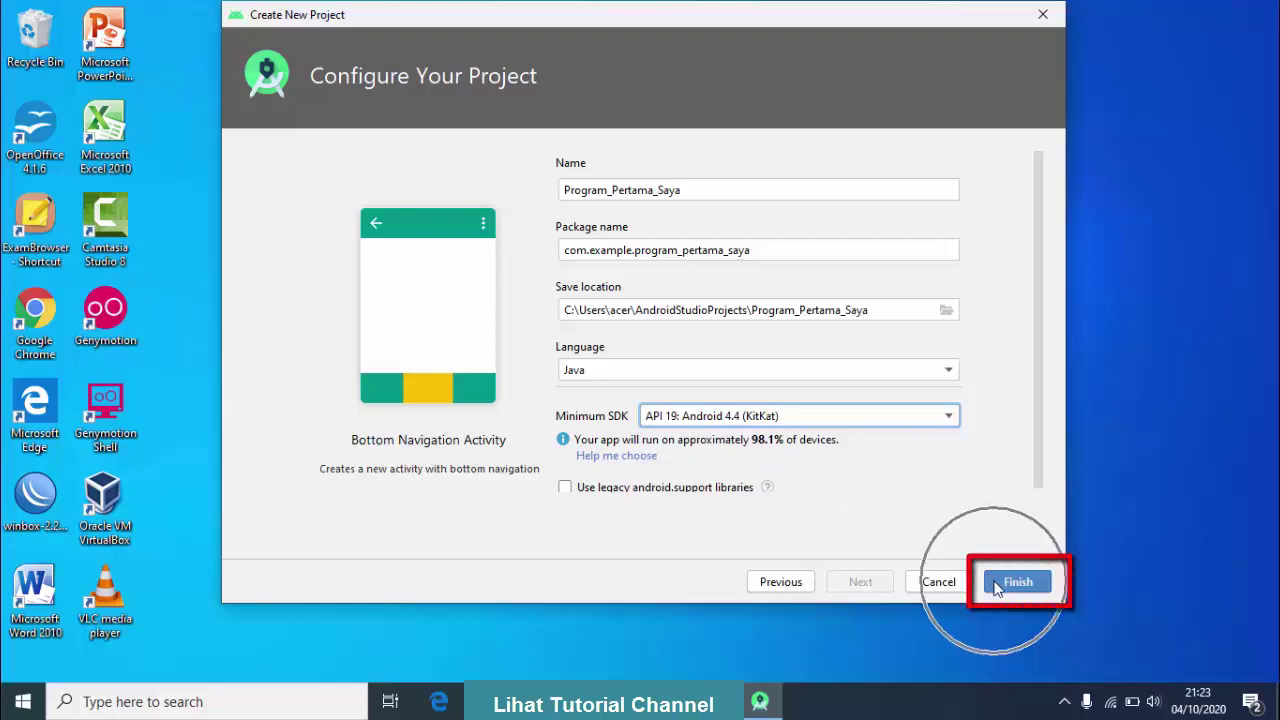
{"action": "left_click", "coordinate": [1012, 582]}
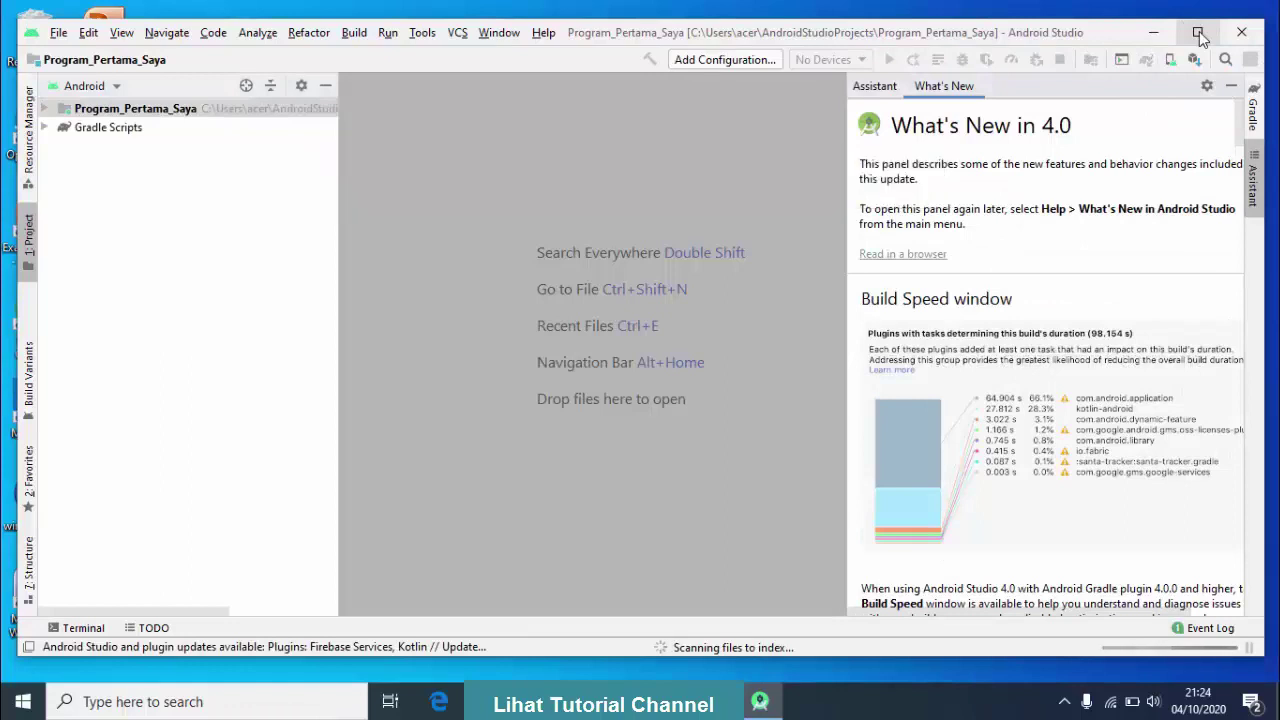
{"action": "left_click", "coordinate": [1199, 34]}
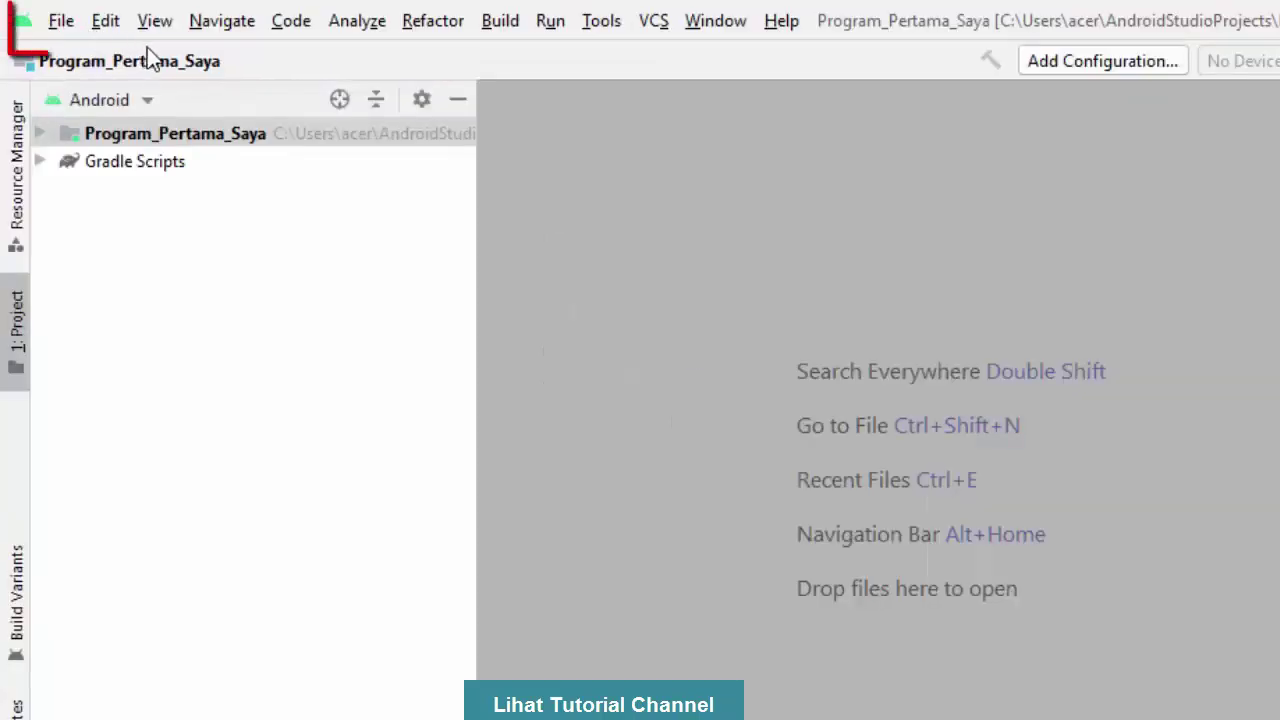
{"action": "left_click", "coordinate": [71, 13]}
{"action": "left_click", "coordinate": [44, 16]}
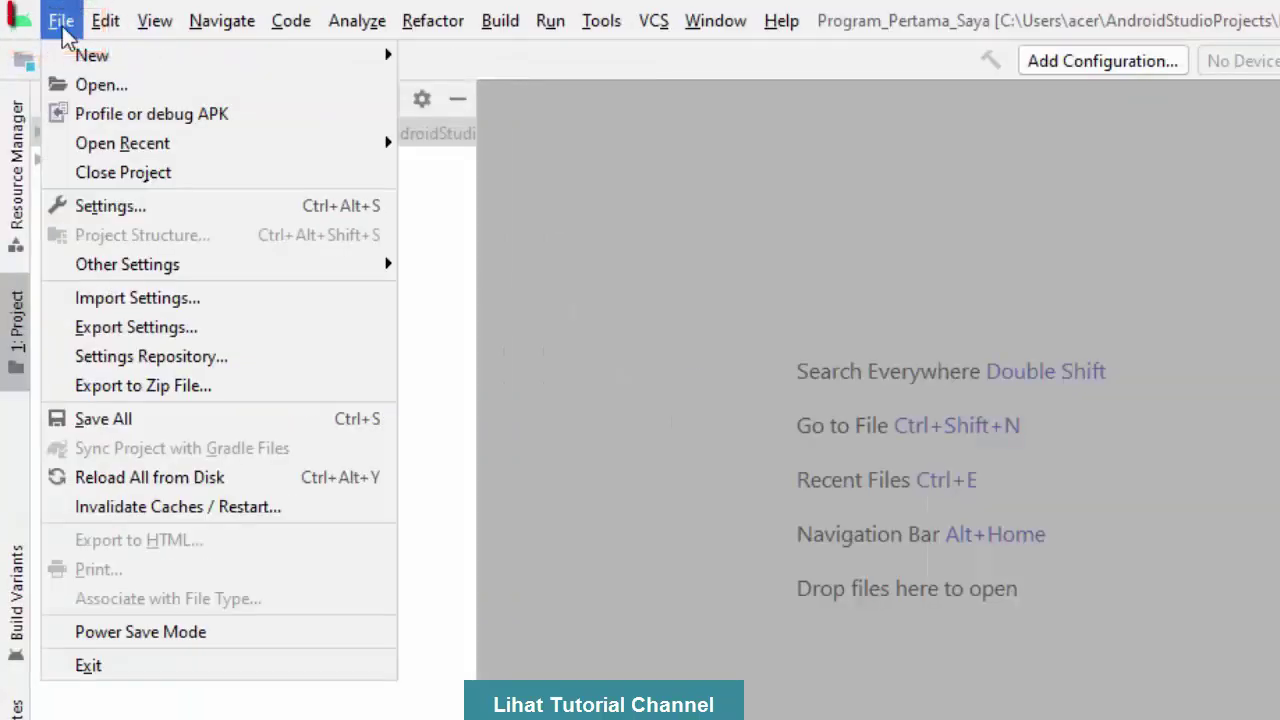
{"action": "left_click", "coordinate": [530, 165]}
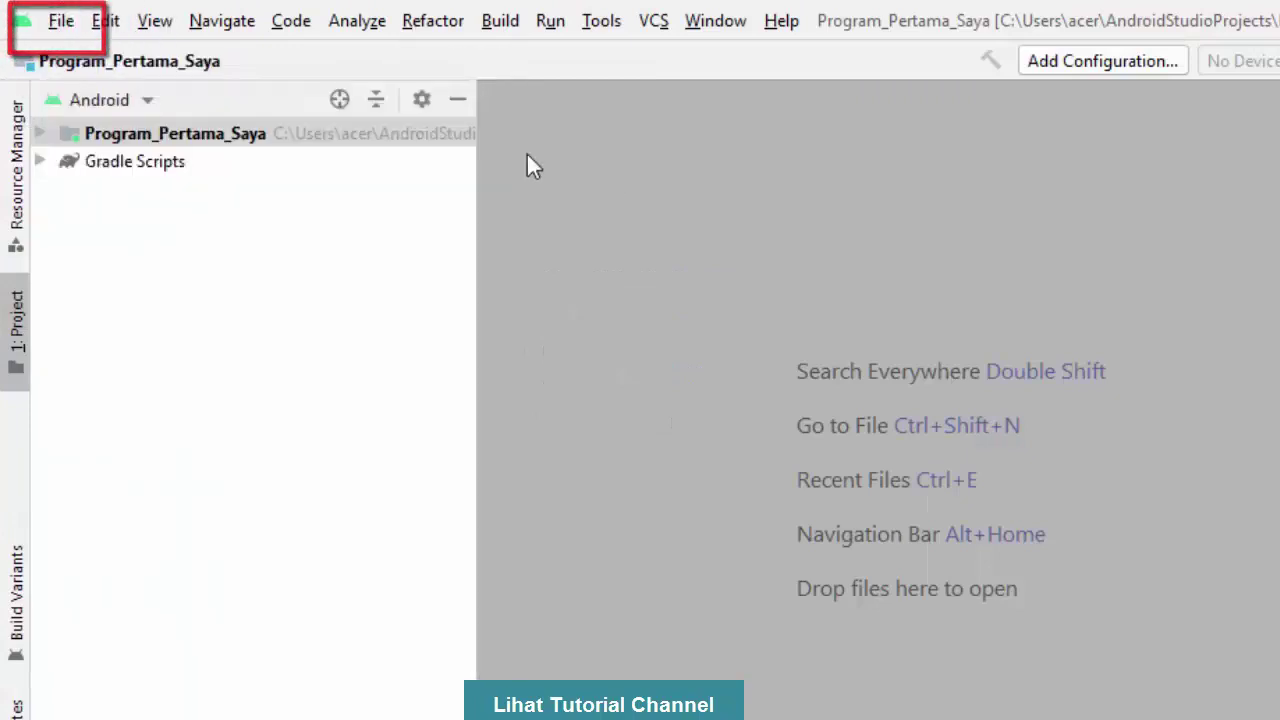
{"action": "key", "text": "ctrl"}
{"action": "key", "text": "ctrl"}
Open the IDE settings and show the Plugins page.
{"action": "left_click", "coordinate": [62, 21]}
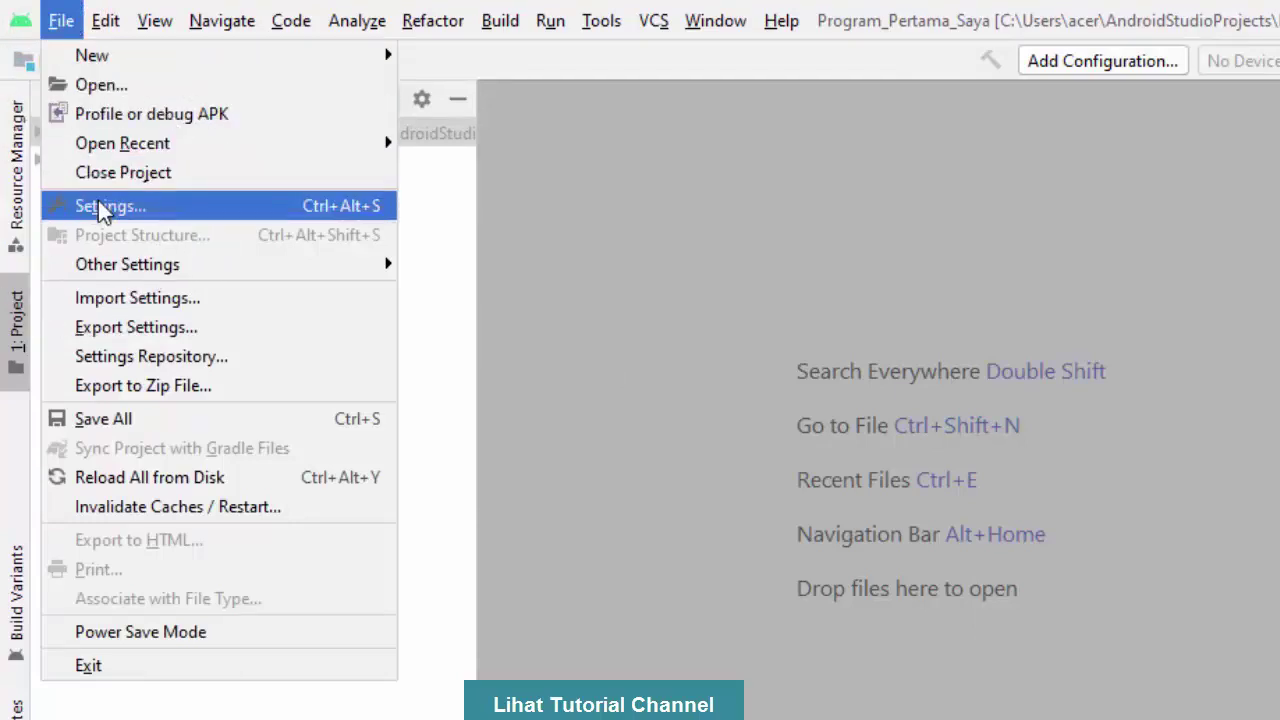
{"action": "key", "text": "ctrl"}
{"action": "key", "text": "ctrl"}
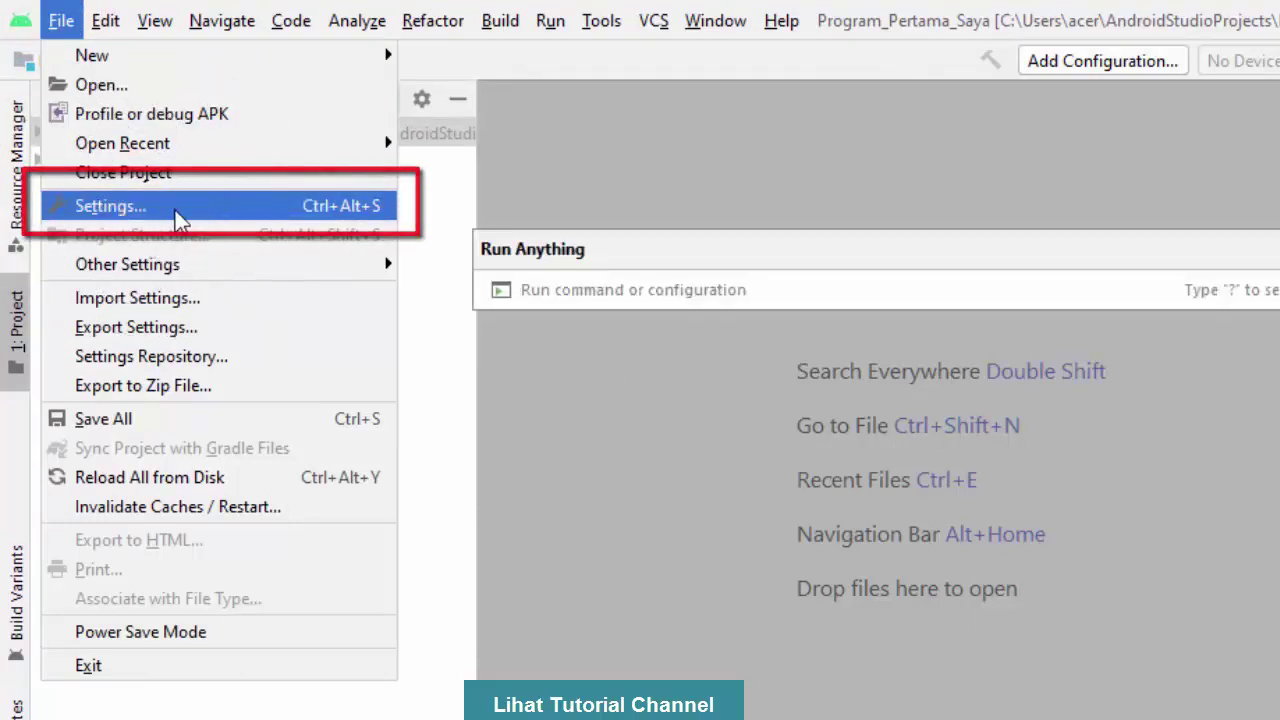
{"action": "left_click", "coordinate": [175, 212]}
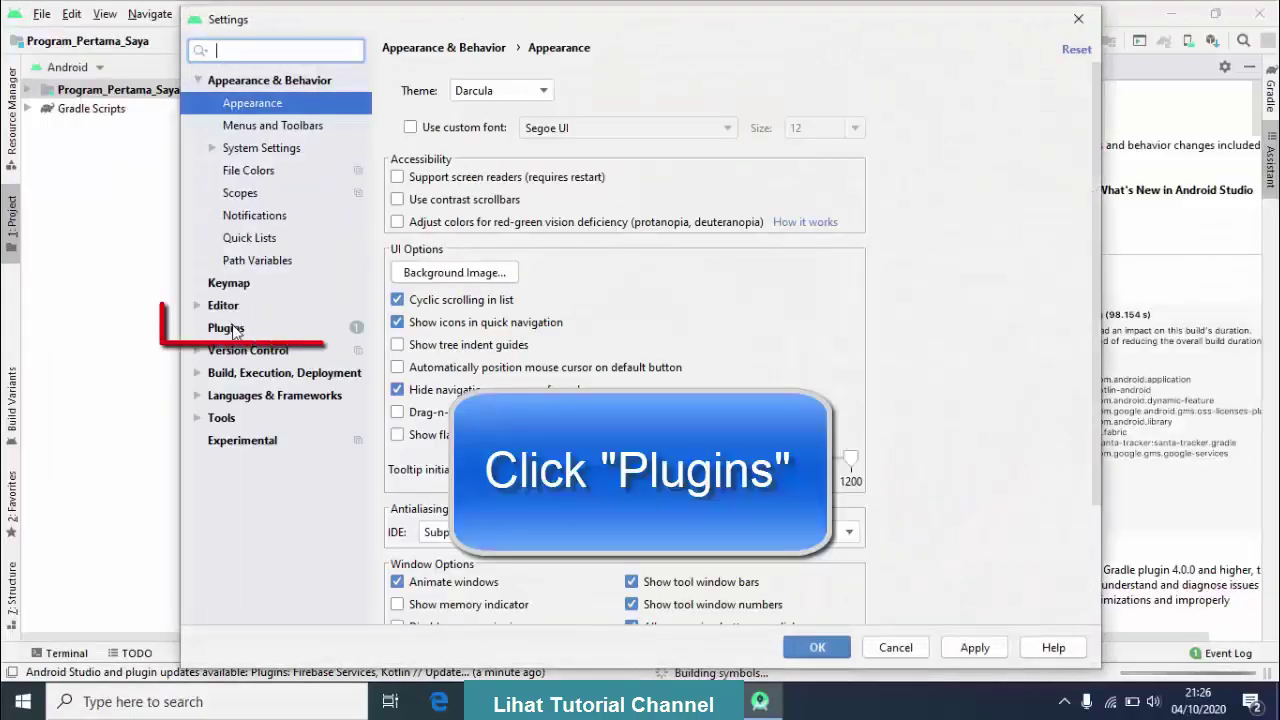
{"action": "left_click", "coordinate": [230, 331]}
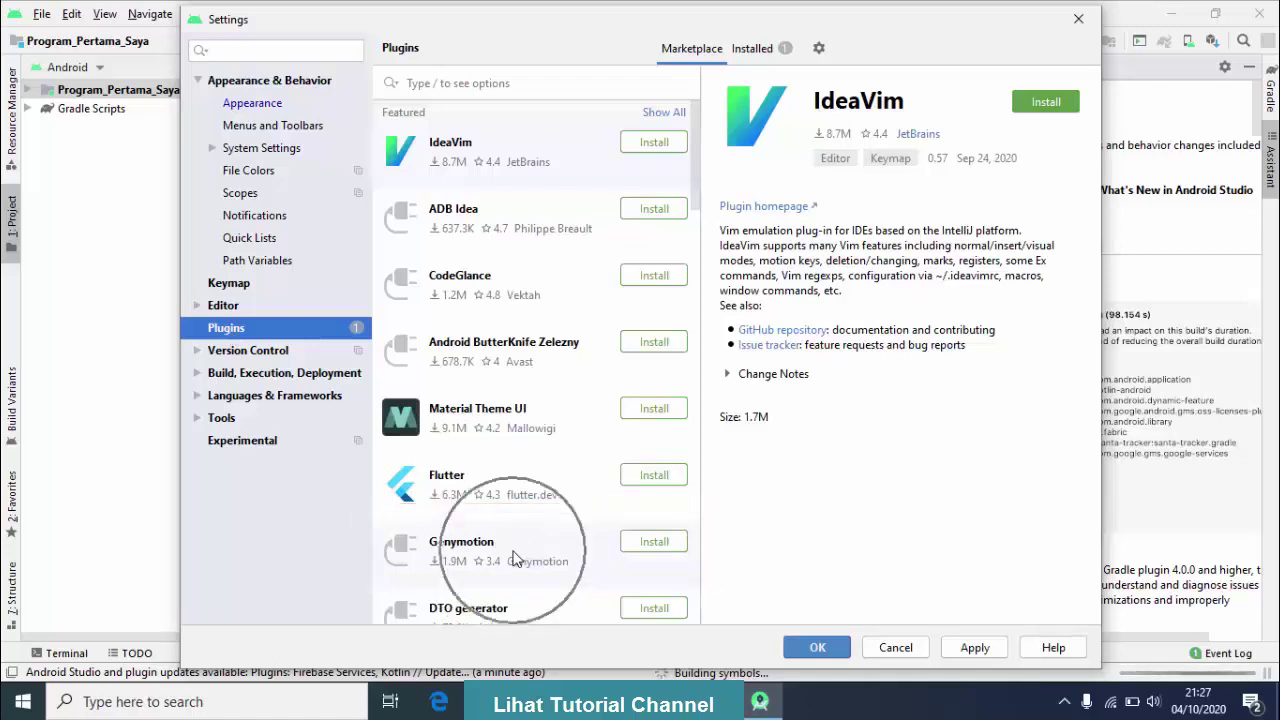
Install the Genymotion plugin, accepting the third-party privacy note, and restart the IDE to apply it.
{"action": "left_click", "coordinate": [652, 546]}
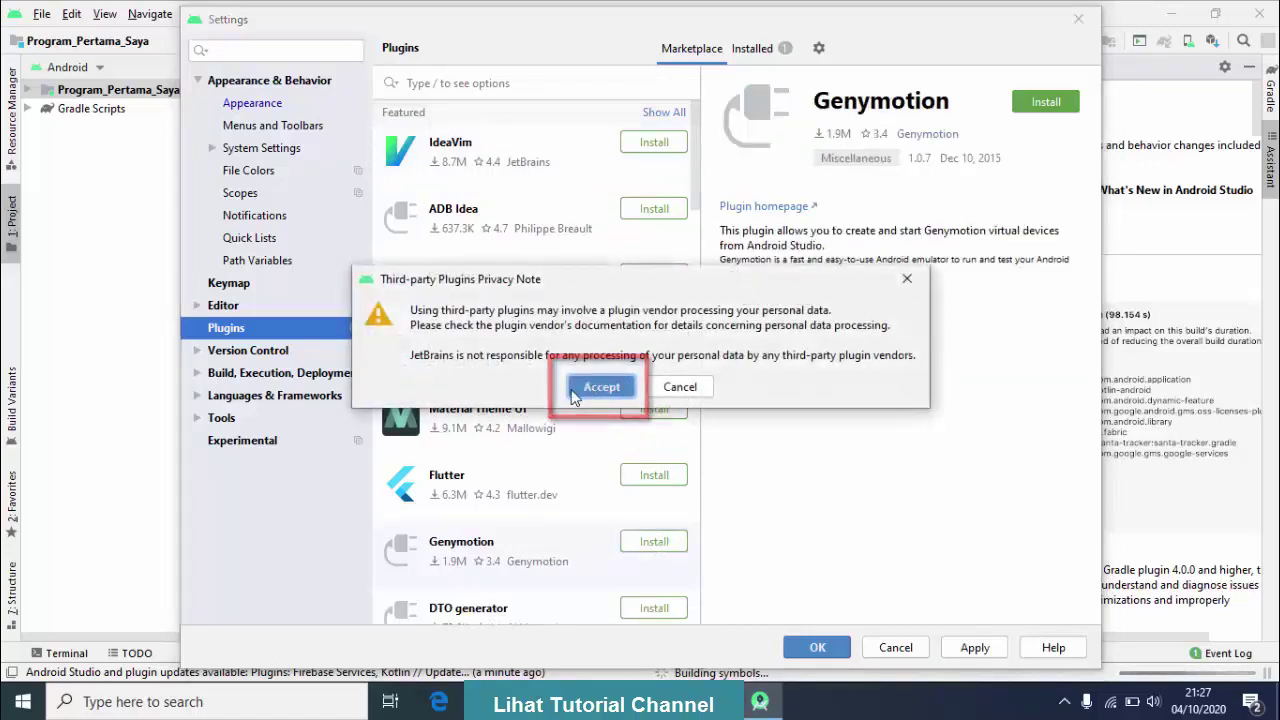
{"action": "left_click", "coordinate": [584, 390]}
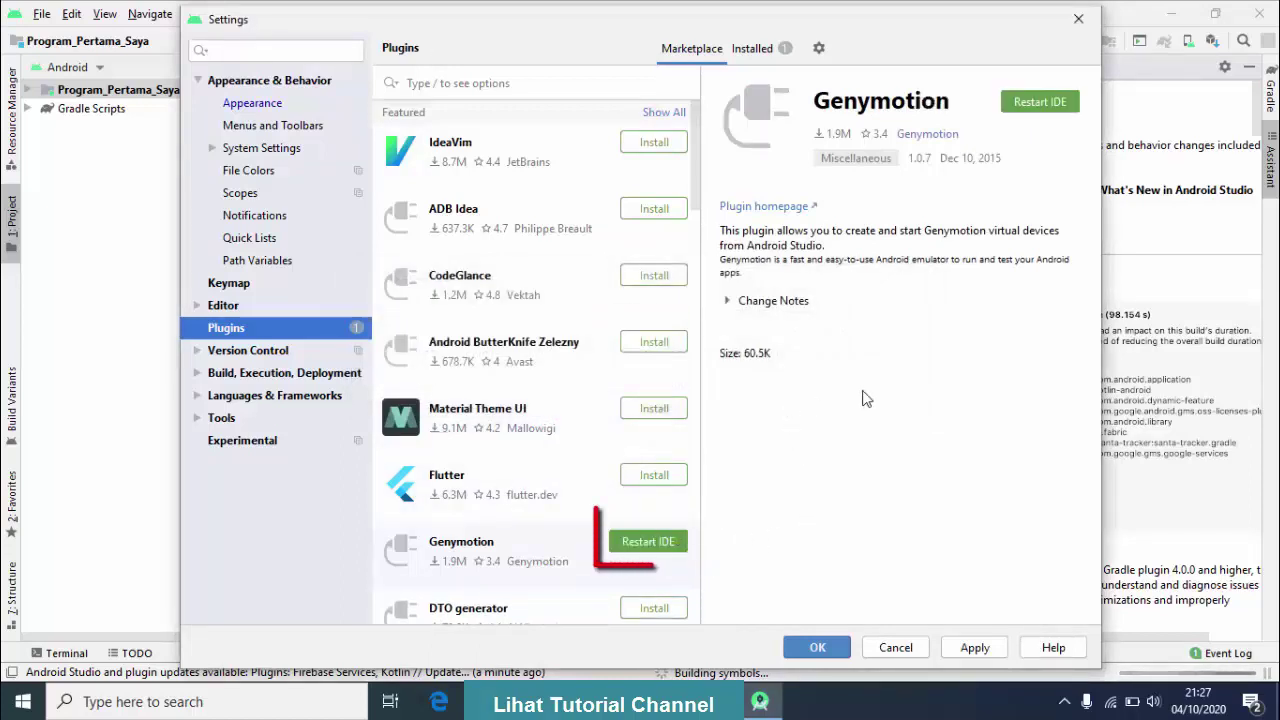
{"action": "left_click", "coordinate": [1028, 106]}
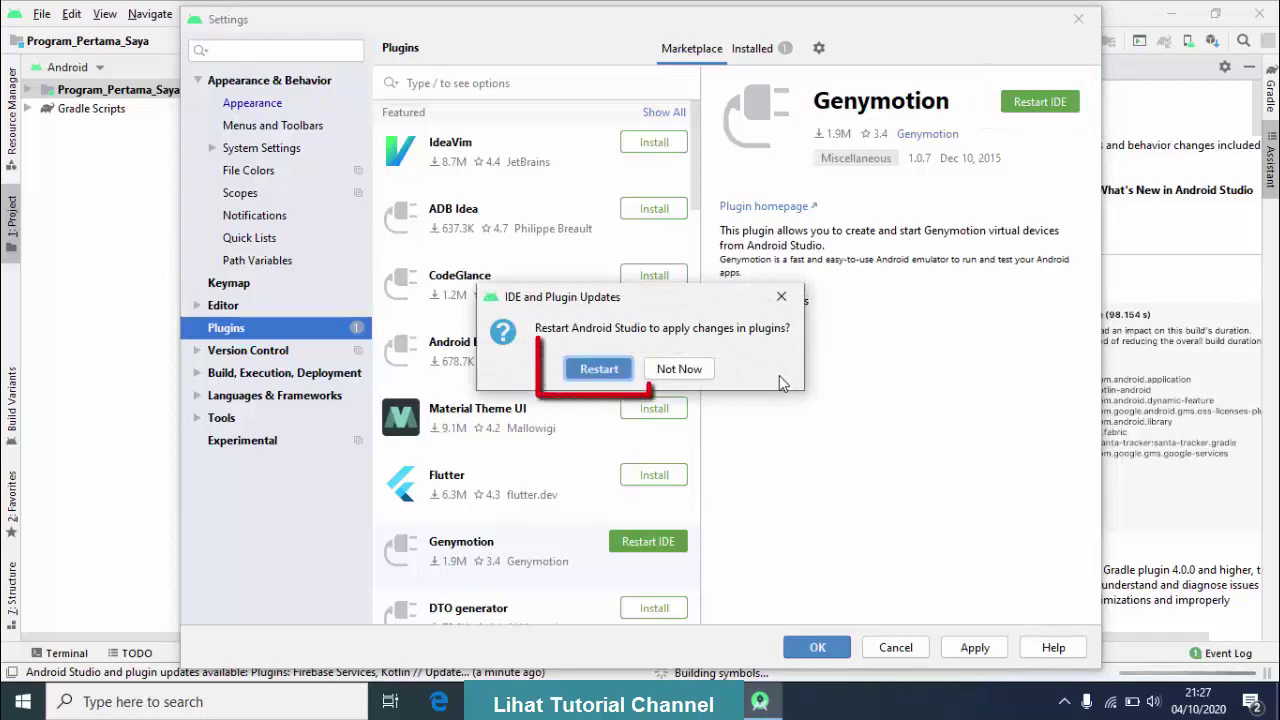
{"action": "left_click", "coordinate": [603, 375]}
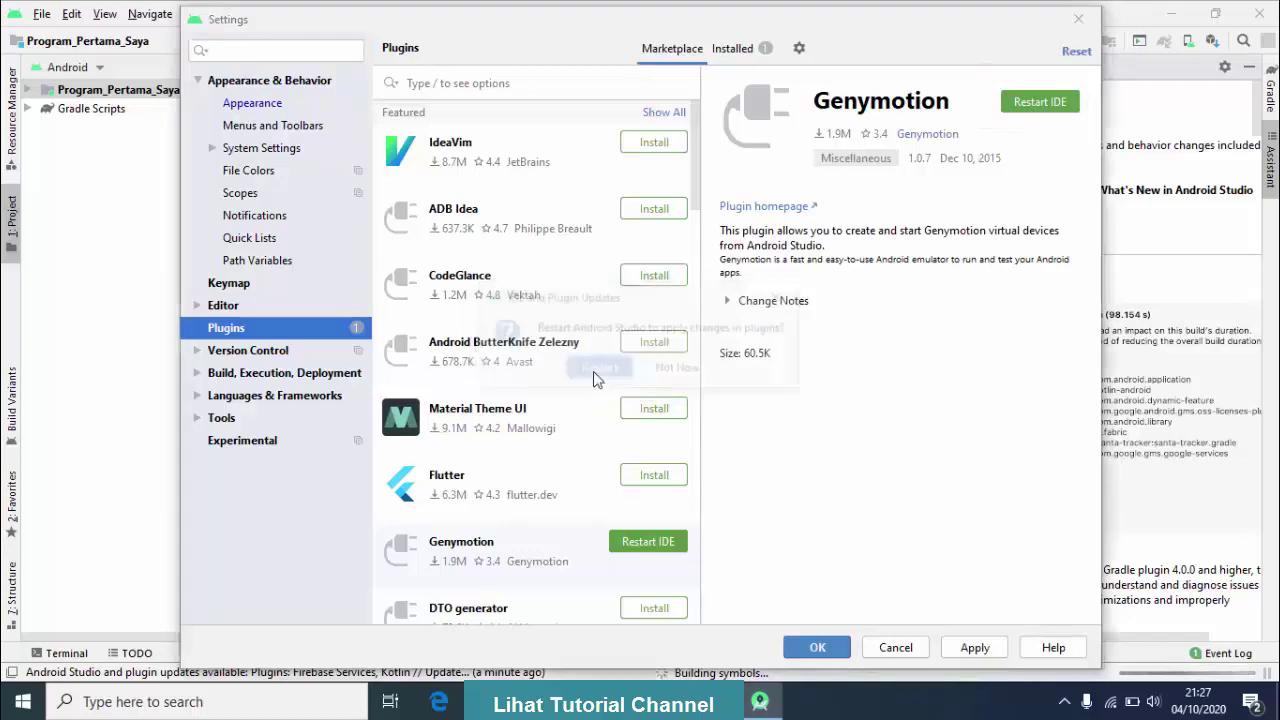